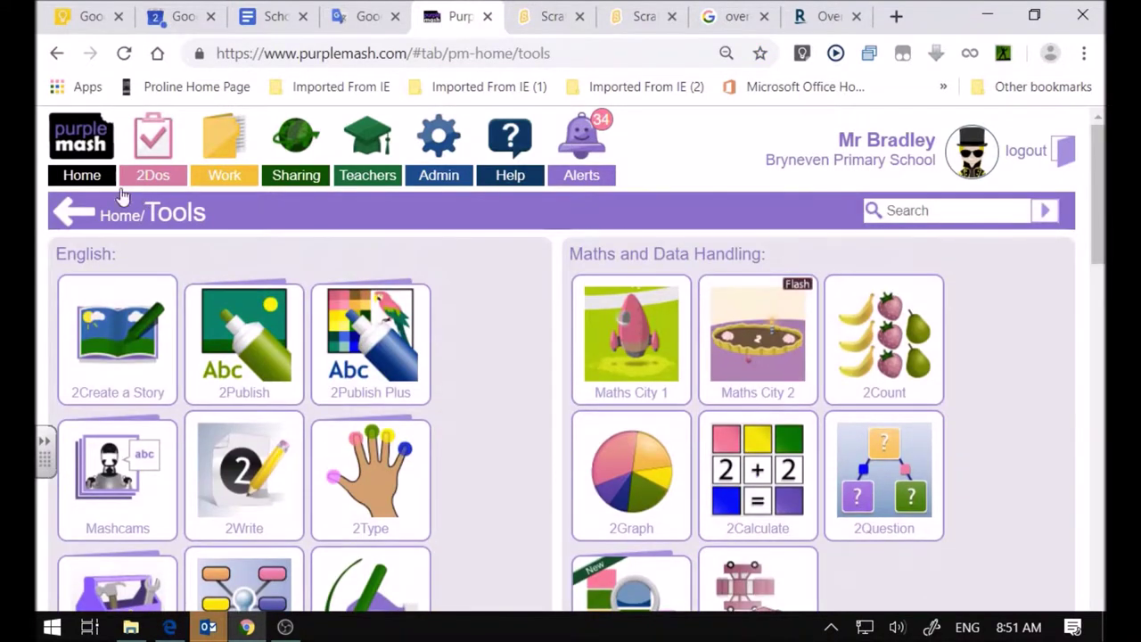
Open the Art section of Purple Mash from Home and launch the 2Animate app
click(91, 174)
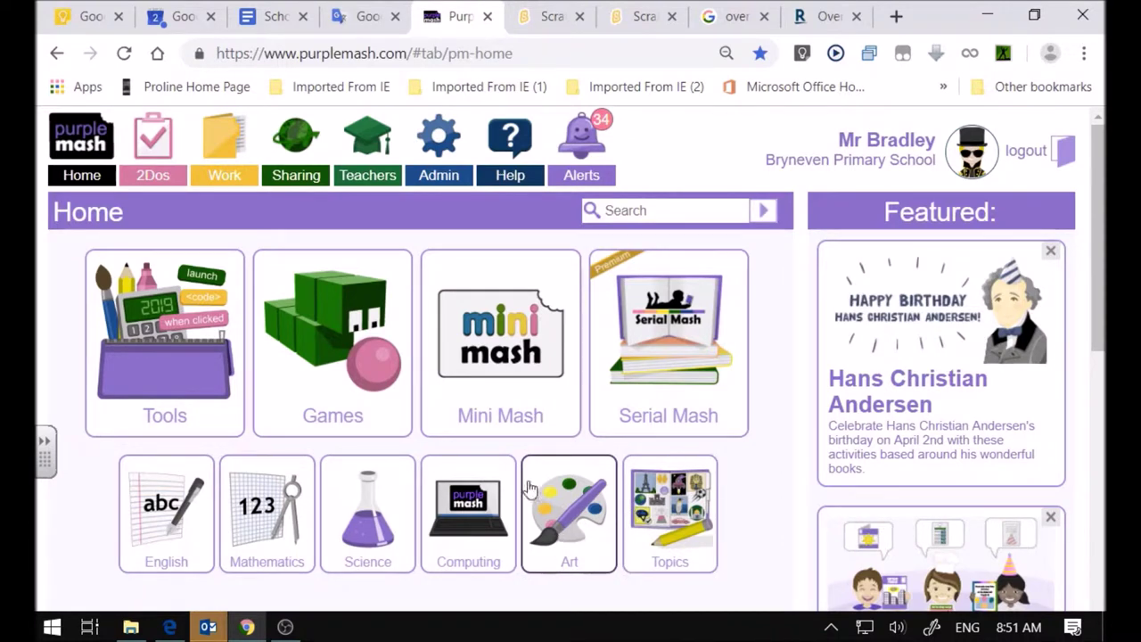
click(546, 534)
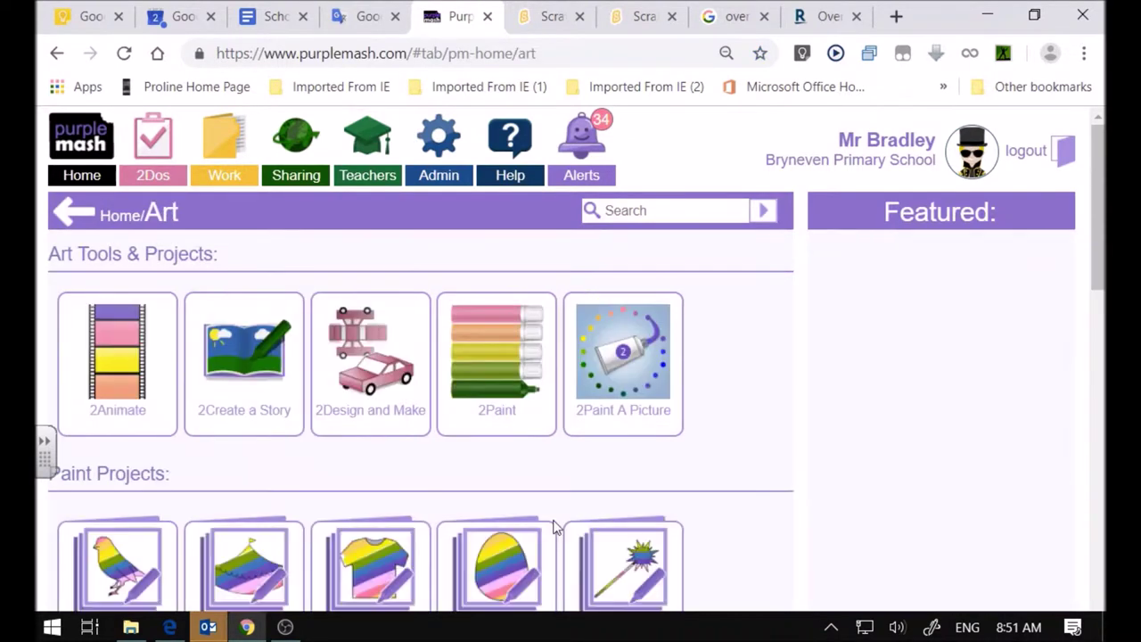
click(125, 383)
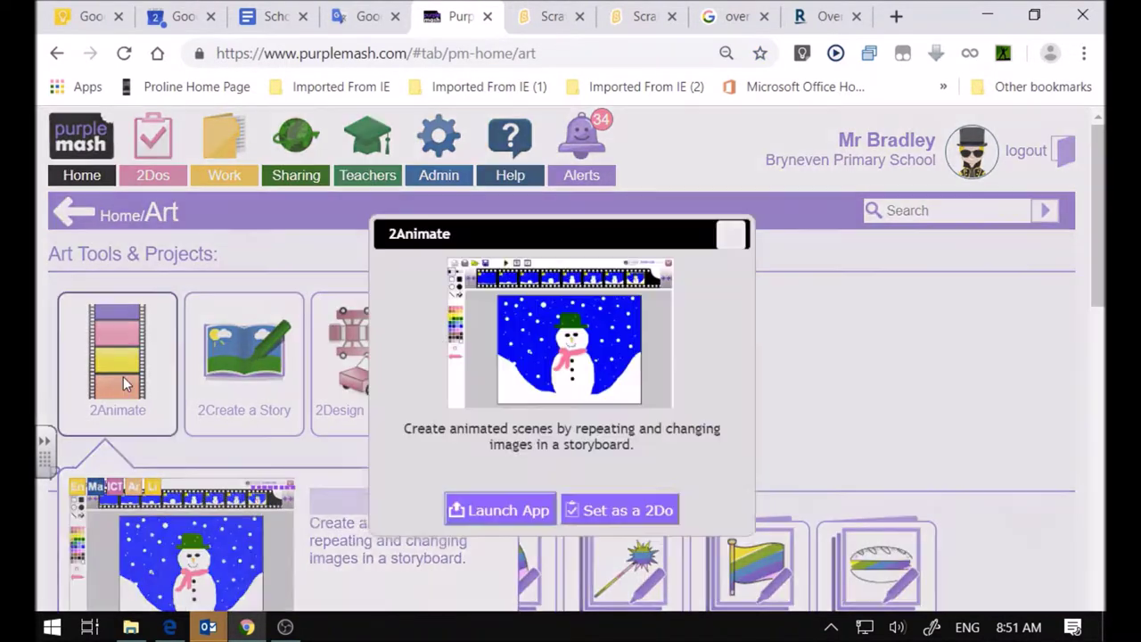
click(495, 515)
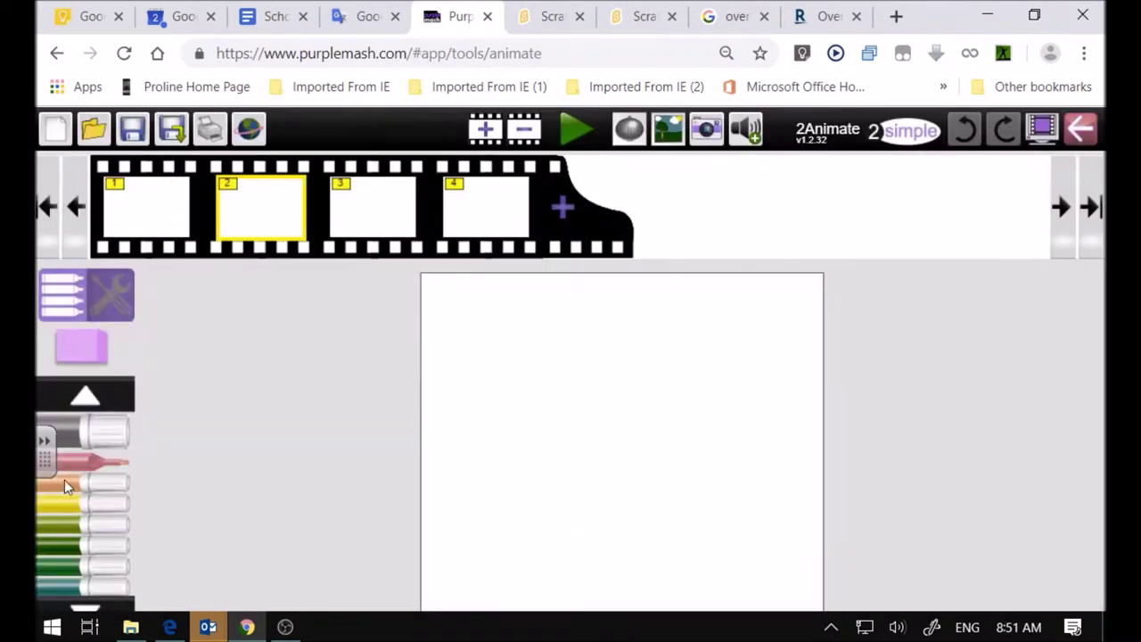
Draw a freehand pink circle in frame 2 of the filmstrip and copy it to frame 1
mouse_move(620, 338)
mouse_down()
mouse_move(576, 526)
mouse_move(636, 387)
mouse_move(615, 346)
mouse_up()
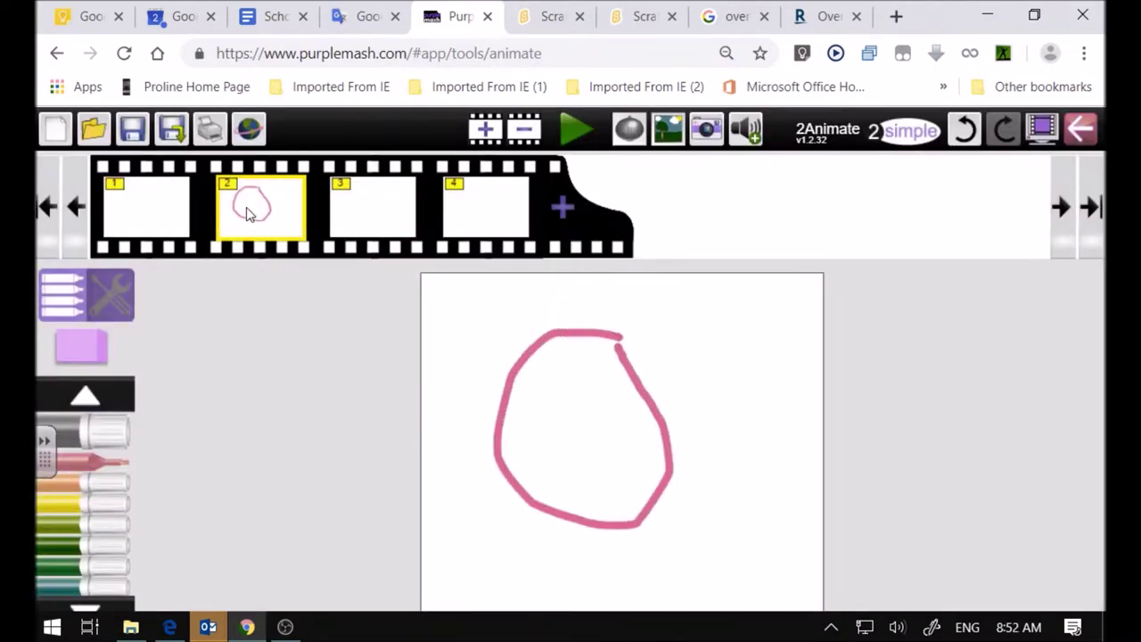
drag(248, 214, 147, 214)
click(138, 218)
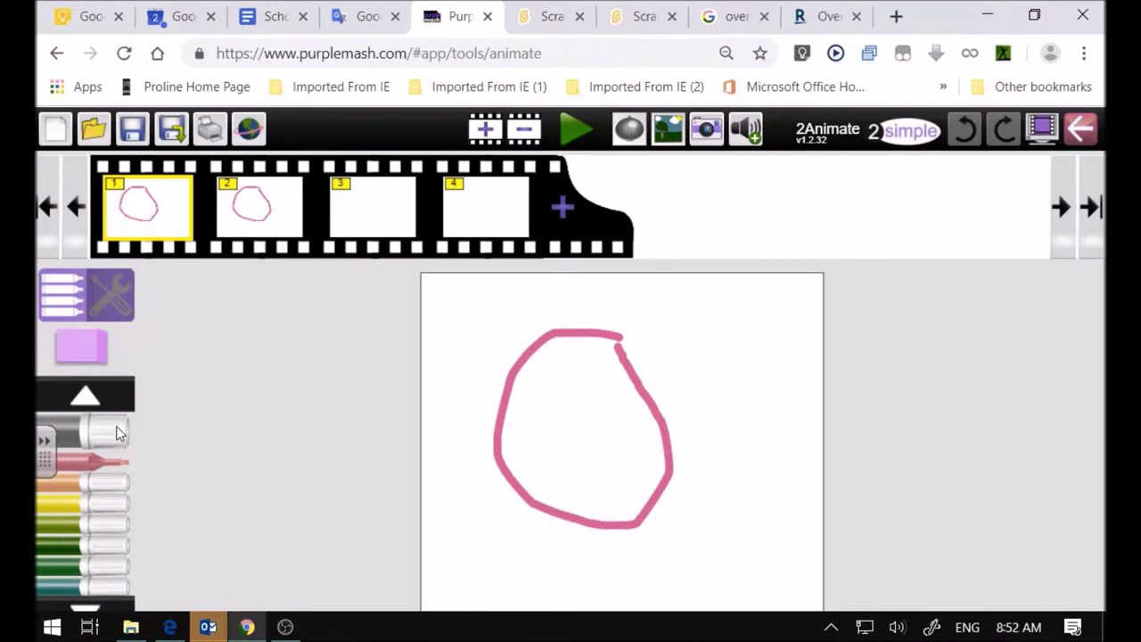
Add an eye inside the circle in frame 1, using an outlined pink oval with a small filled oval pupil at its lower right
click(110, 294)
drag(533, 374, 599, 482)
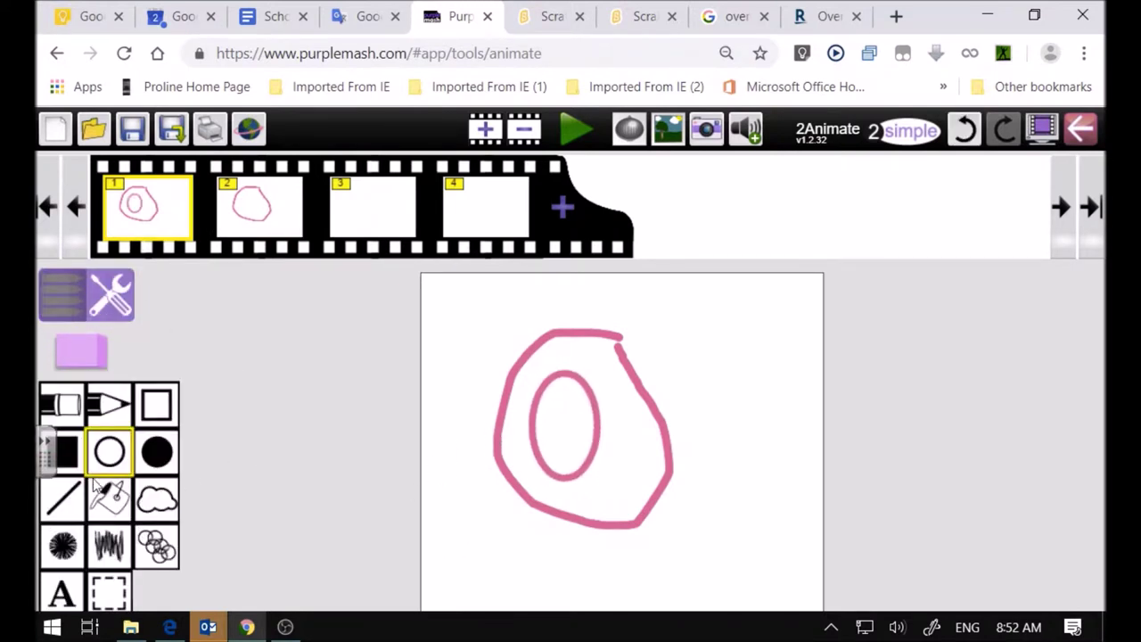
click(161, 456)
drag(575, 432, 598, 471)
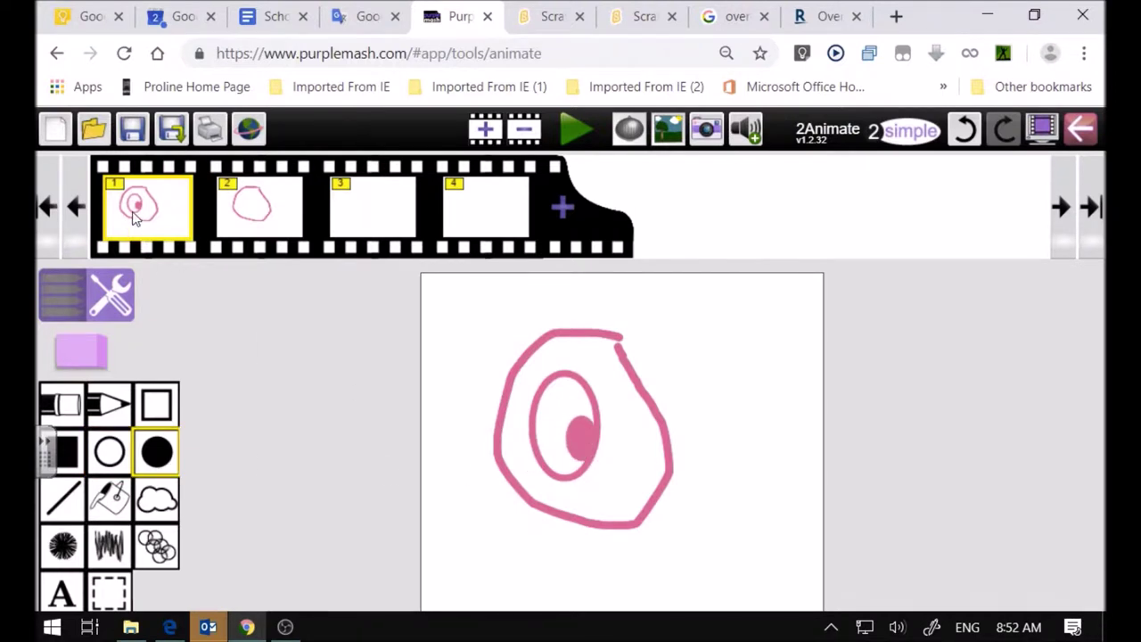
Copy frame 1 over frame 2 and use the selection tool to shrink the drawing there toward its upper left
drag(134, 219, 254, 210)
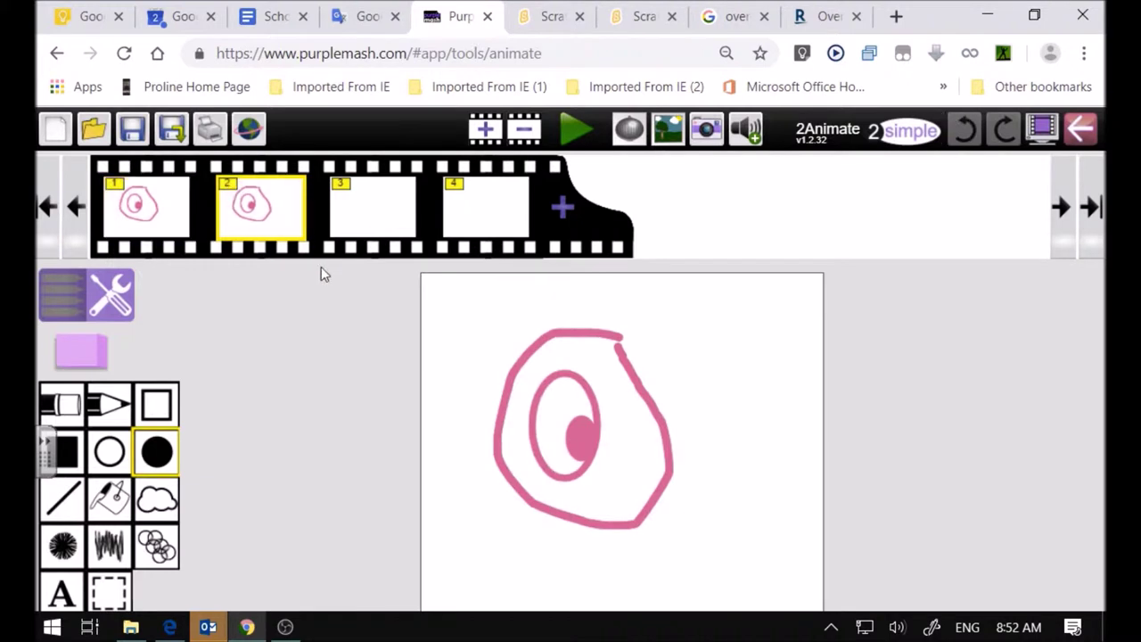
click(108, 594)
mouse_move(474, 300)
mouse_down()
mouse_move(704, 575)
mouse_move(649, 503)
mouse_up()
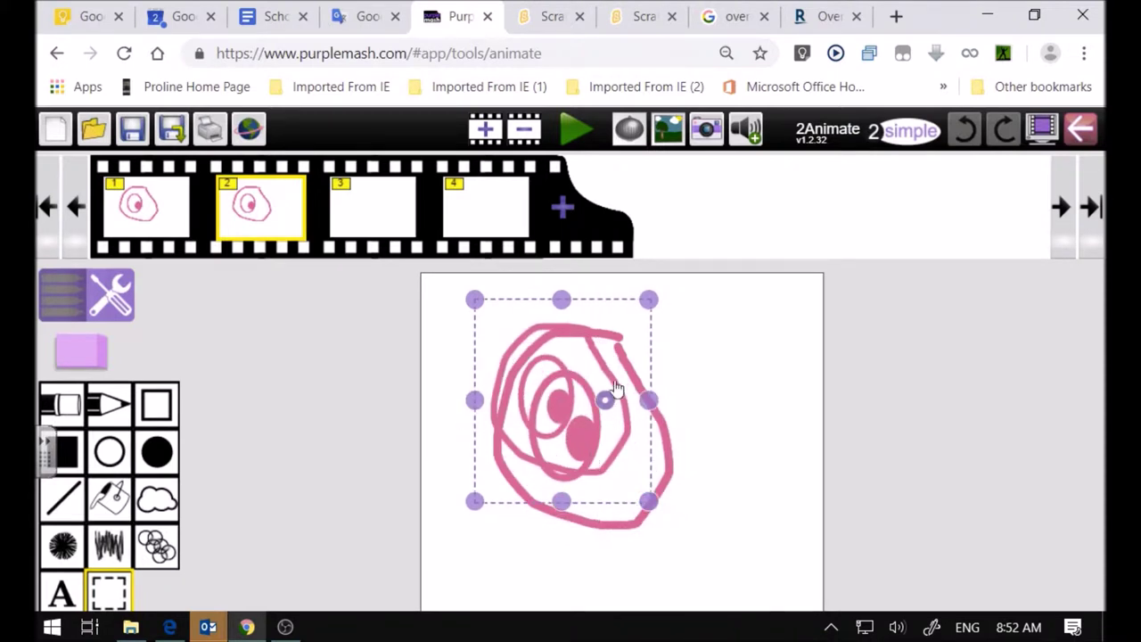
Compare frames 1 and 2 with onion skinning switched on, and switch it off again
click(630, 134)
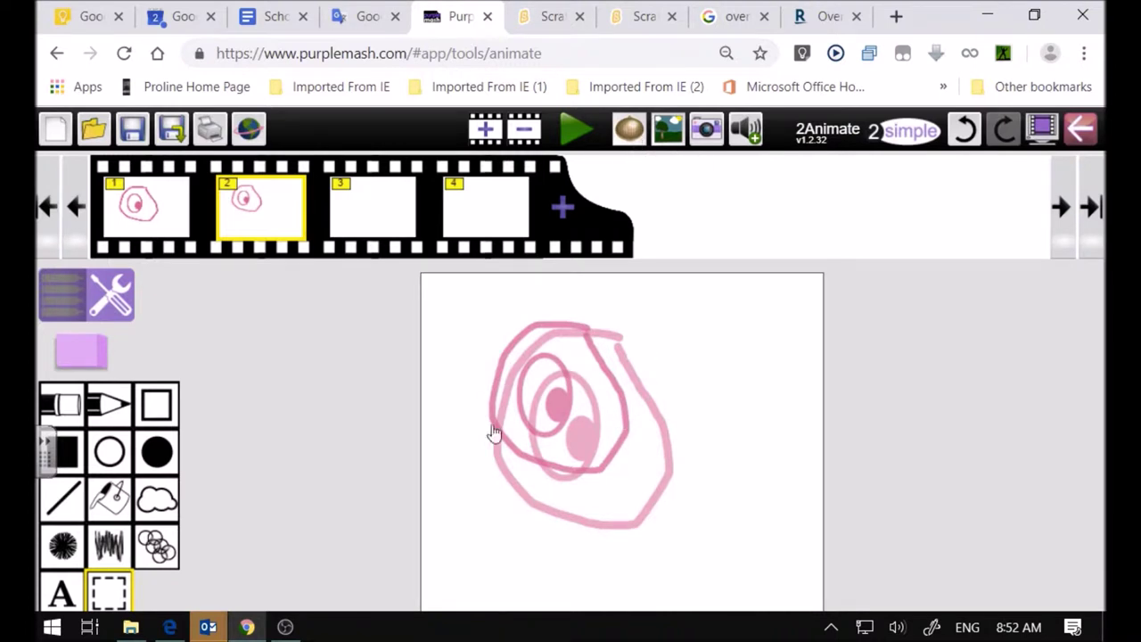
click(131, 226)
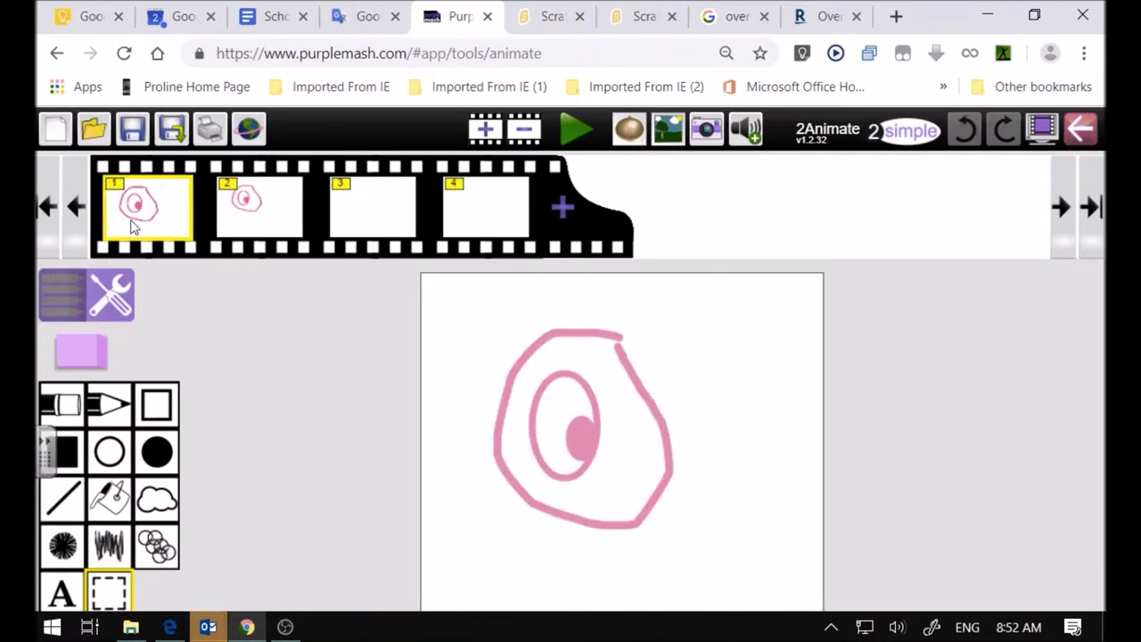
click(237, 232)
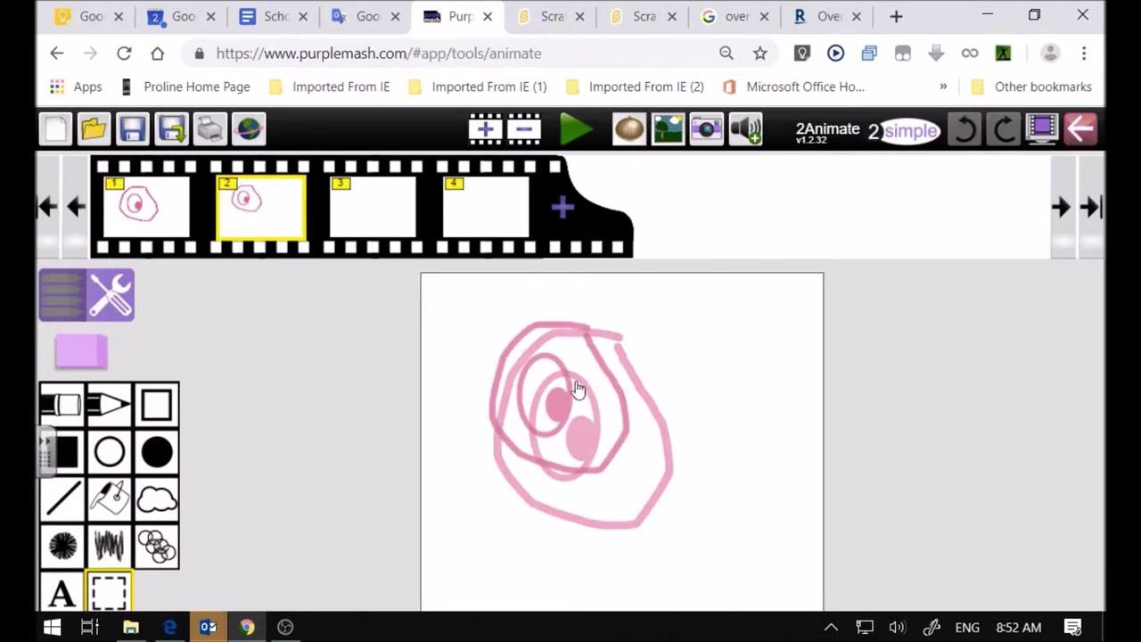
click(625, 136)
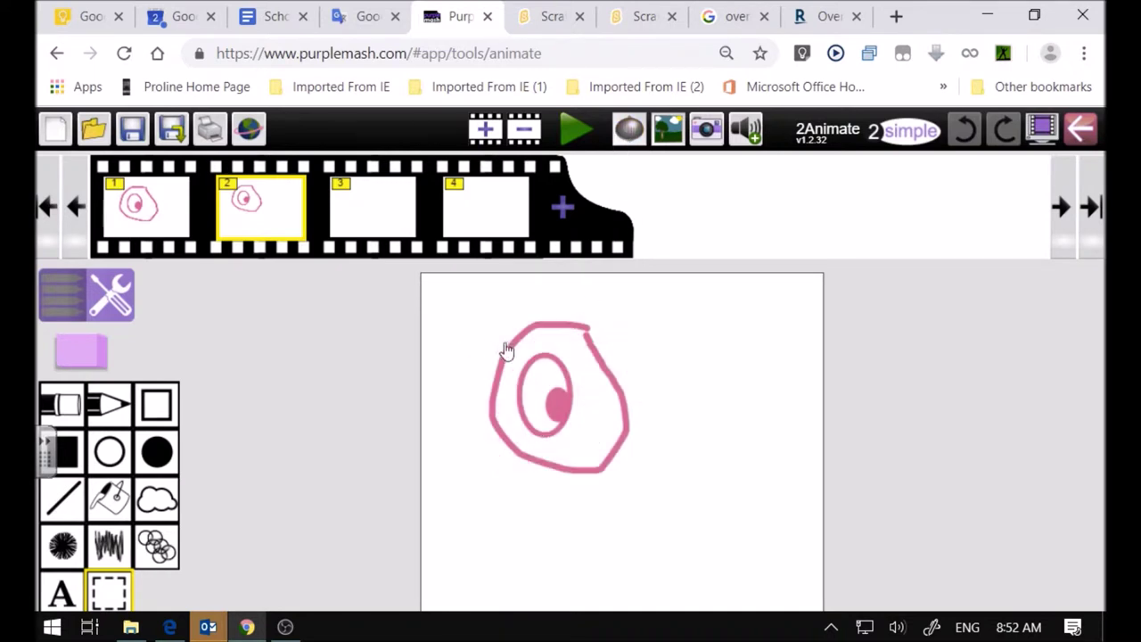
Erase the pupil in frame 2, redraw it as a filled oval at the eye's upper left, and compare with frame 1
click(99, 352)
drag(550, 396, 553, 408)
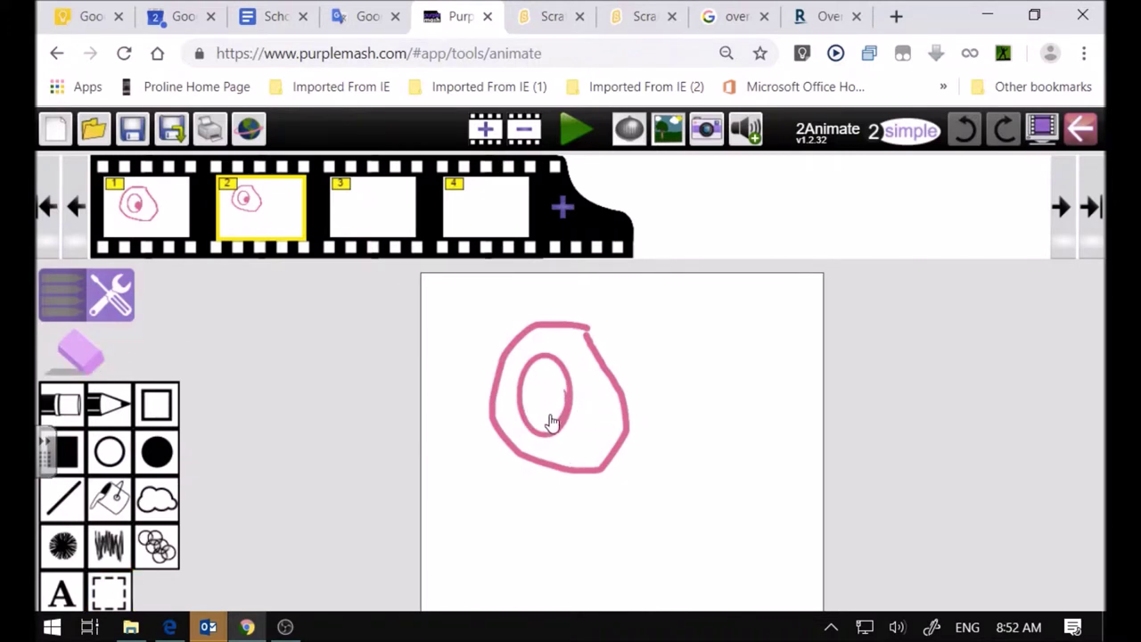
click(157, 452)
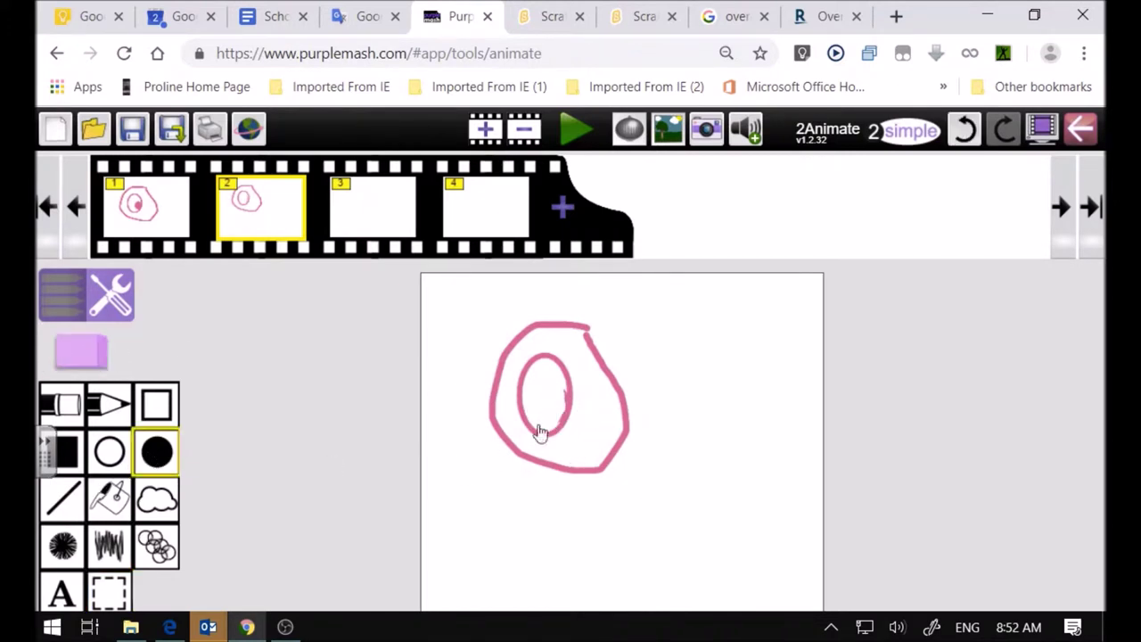
drag(524, 369, 550, 412)
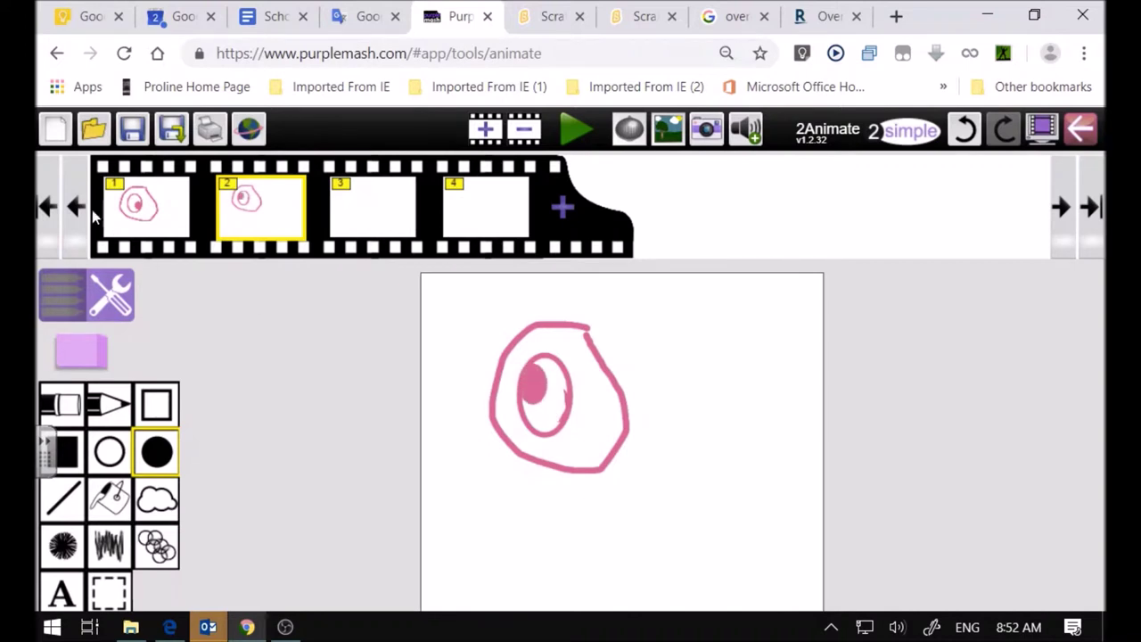
click(127, 211)
click(262, 216)
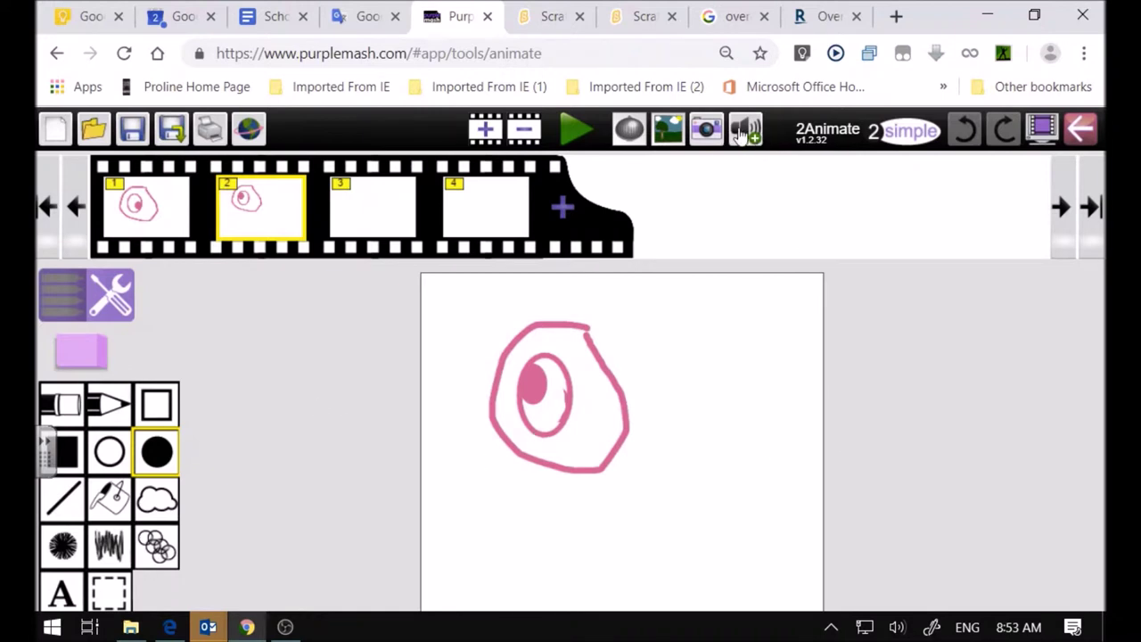
Open the sound library for frame 1 and show the Music category
click(154, 214)
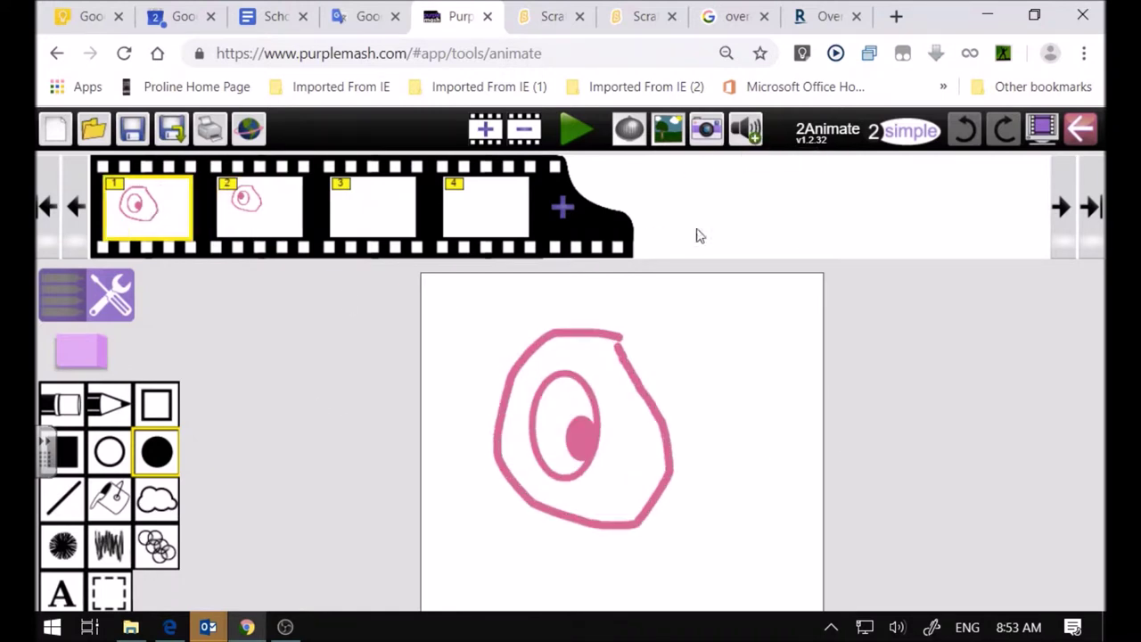
click(749, 131)
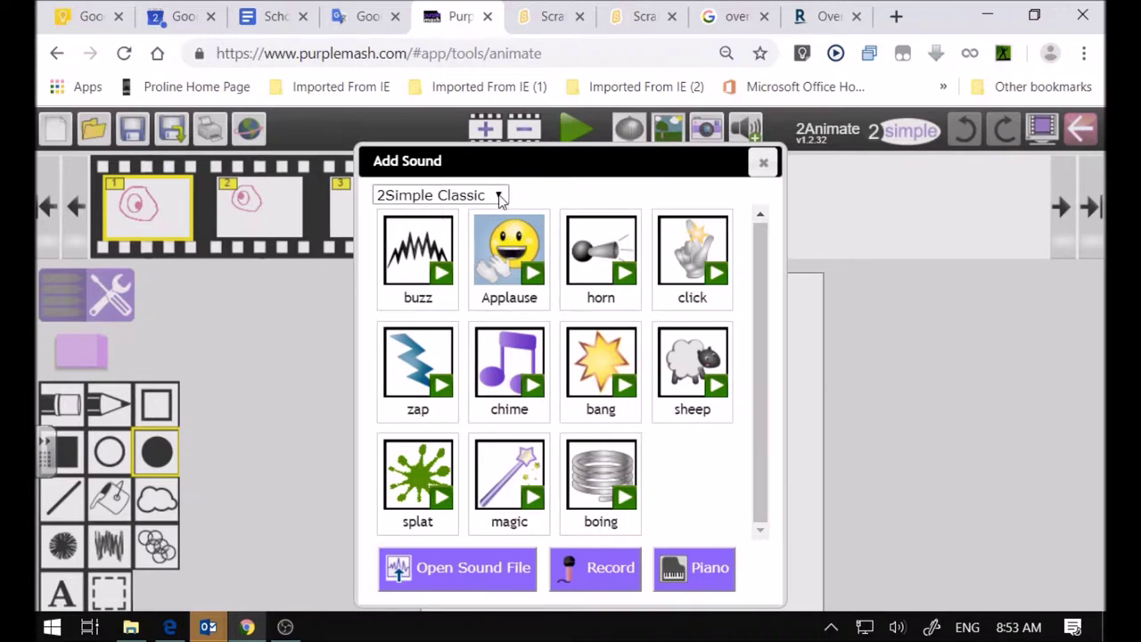
click(499, 196)
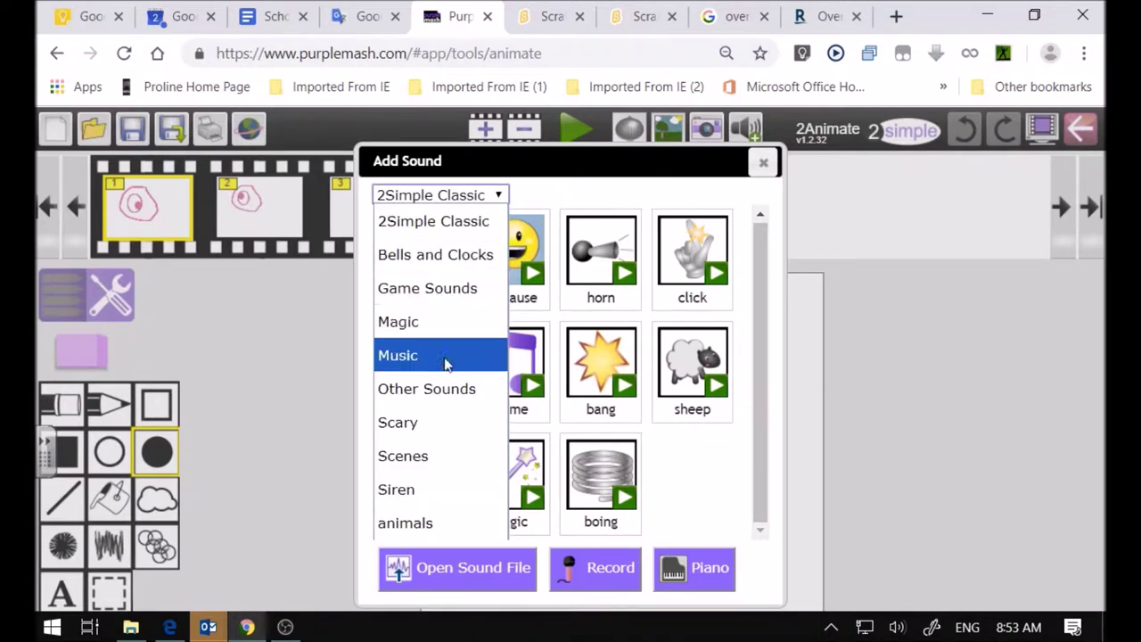
click(417, 364)
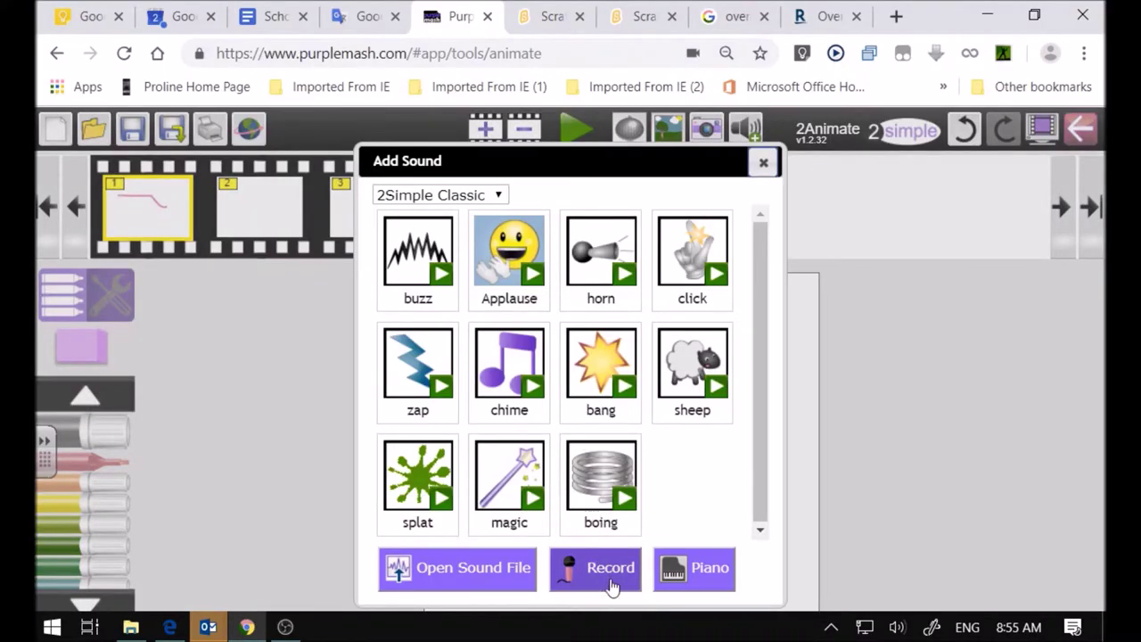
Record a microphone sound of about 2 seconds and attach it to frame 1
click(611, 585)
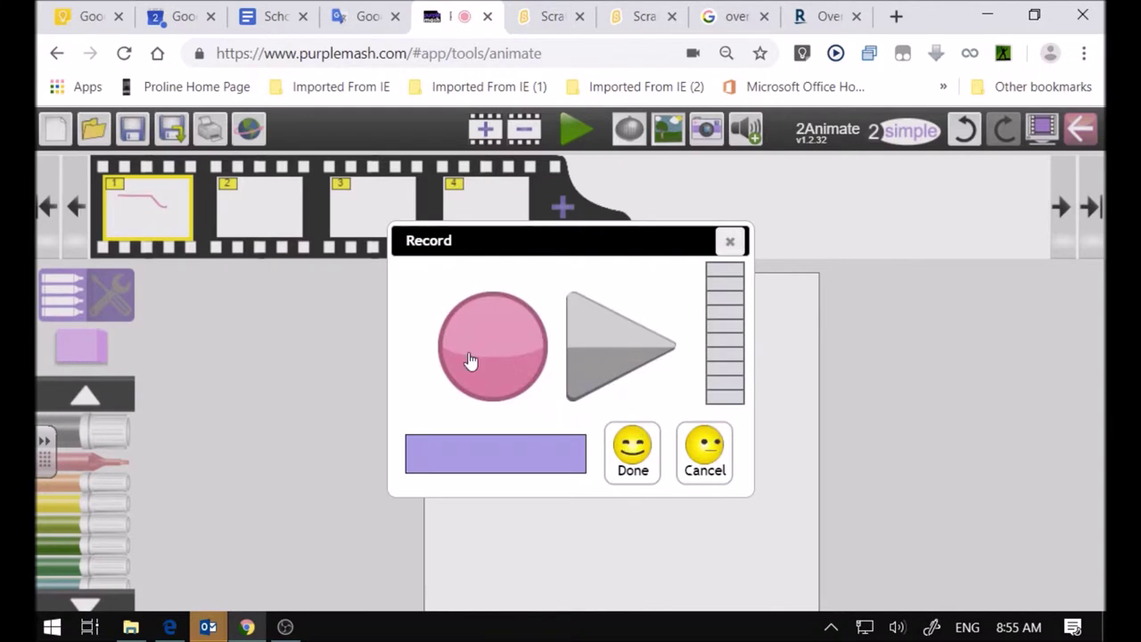
click(471, 360)
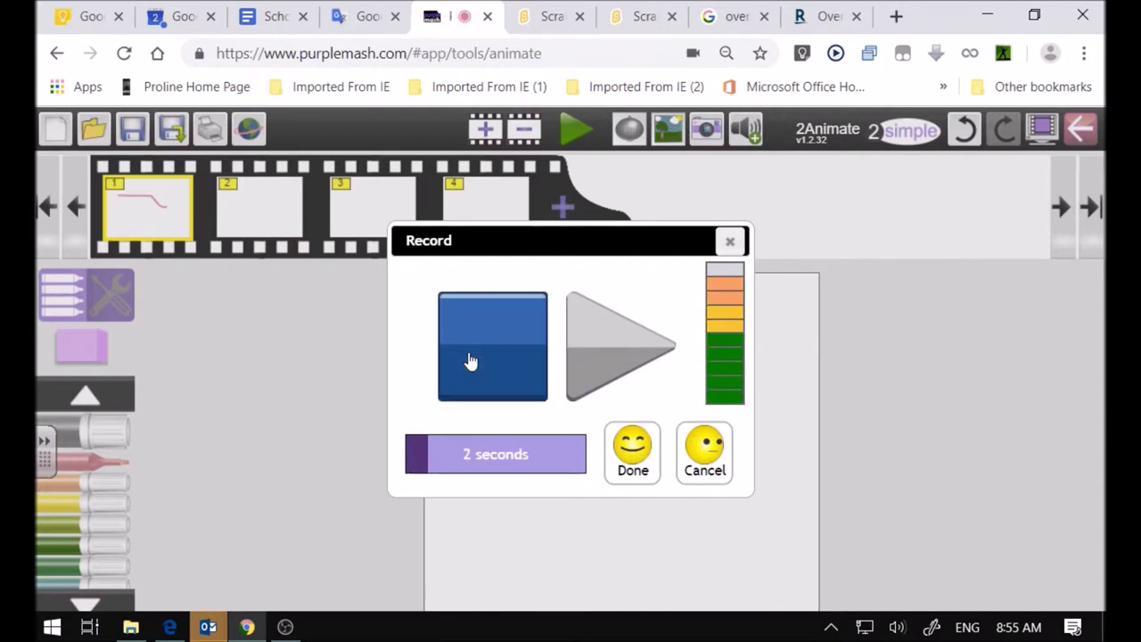
click(633, 453)
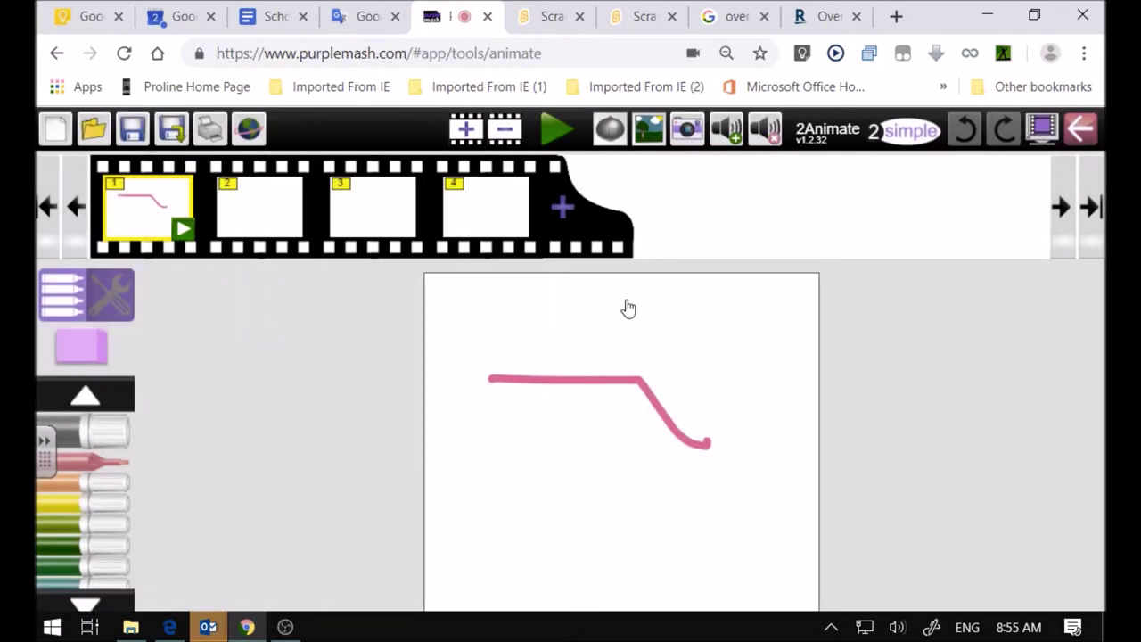
Draw a freehand yellow zigzag line in frame 2
click(255, 214)
click(96, 504)
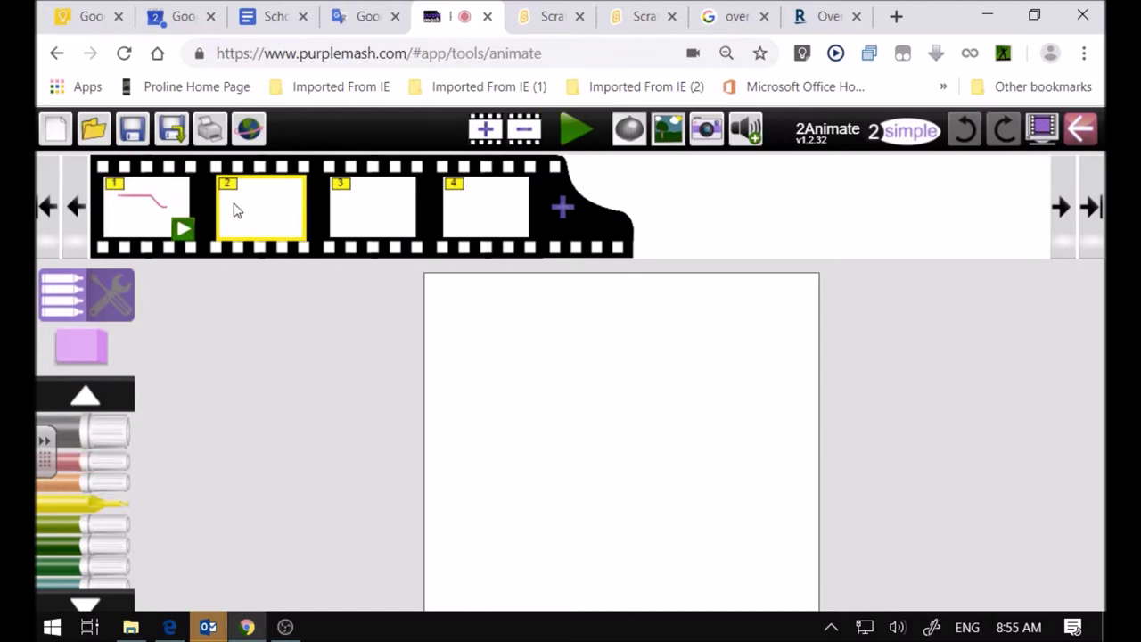
mouse_move(479, 340)
mouse_down()
mouse_move(655, 538)
mouse_move(605, 542)
mouse_up()
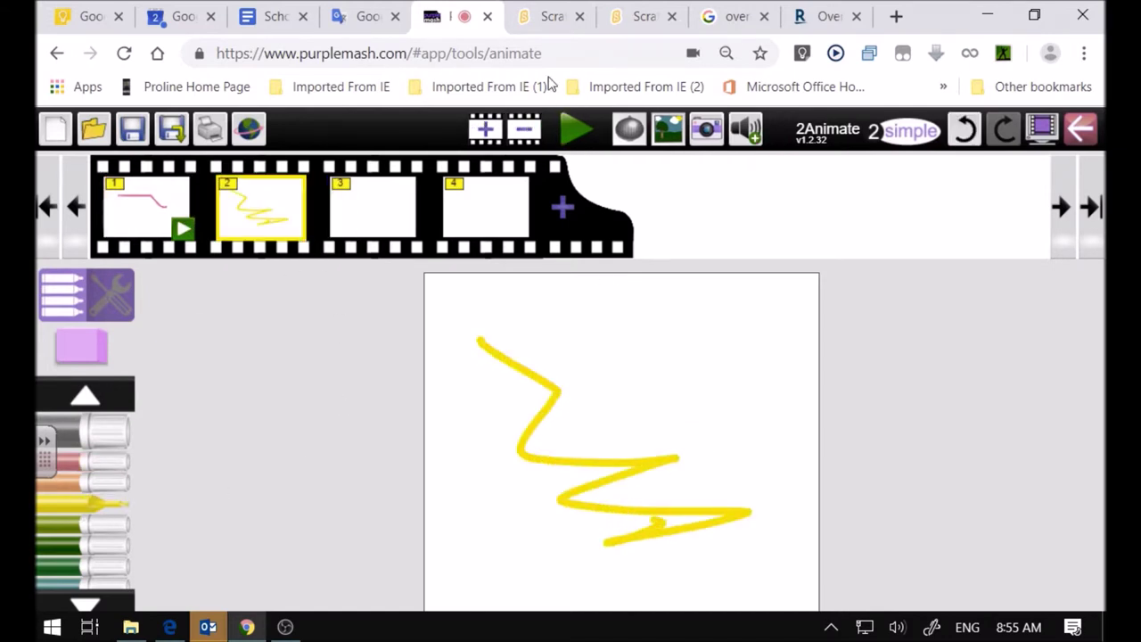
Play the animation, reduce its playback speed to near the slow end, and stop it
click(571, 127)
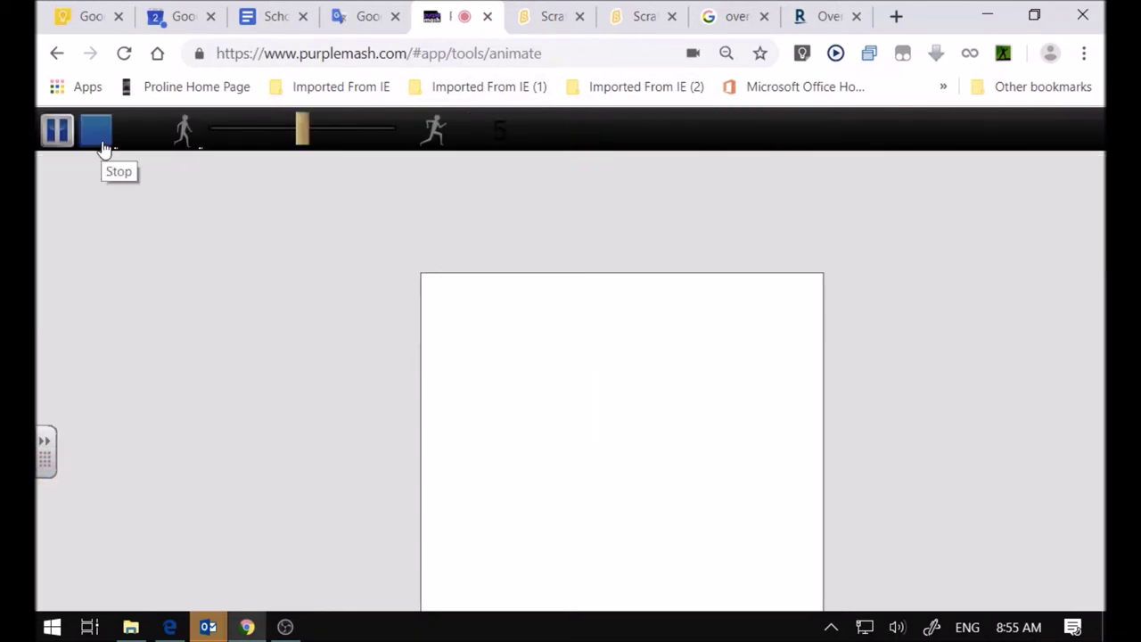
drag(305, 132, 224, 140)
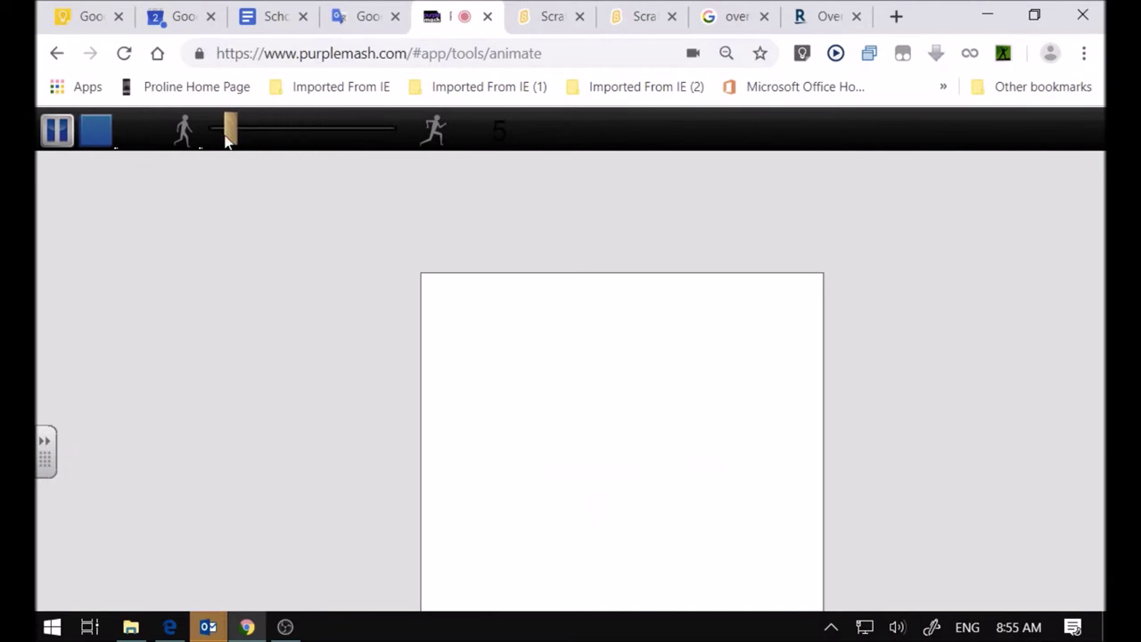
click(101, 133)
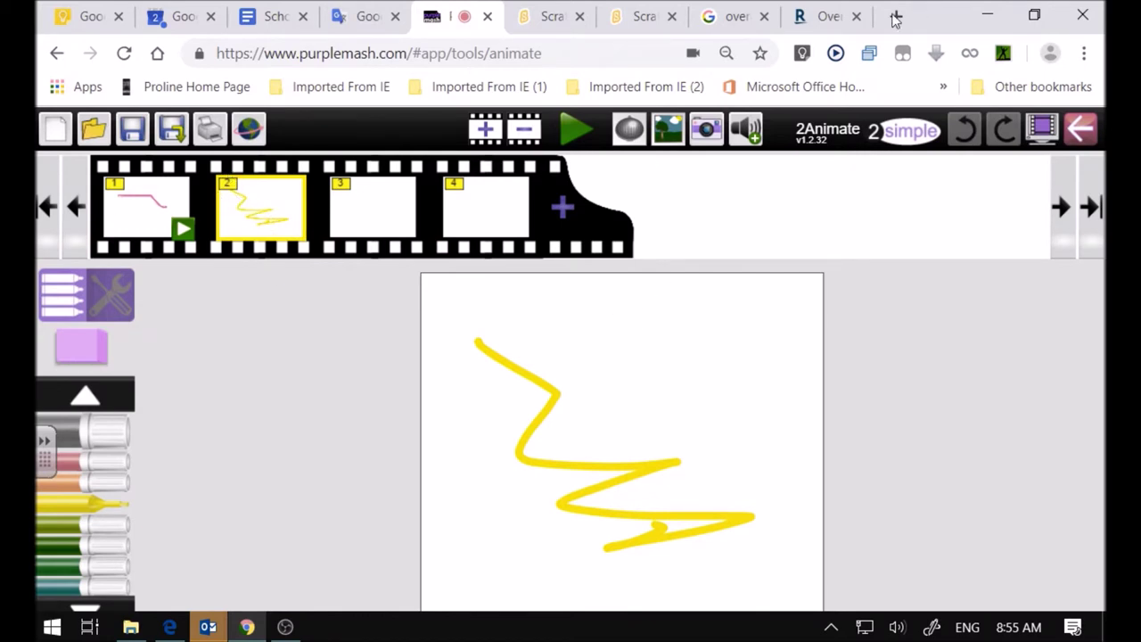
Check the sound library for frame 2 and add a looping yellow scribble over the frame's zigzag
click(746, 129)
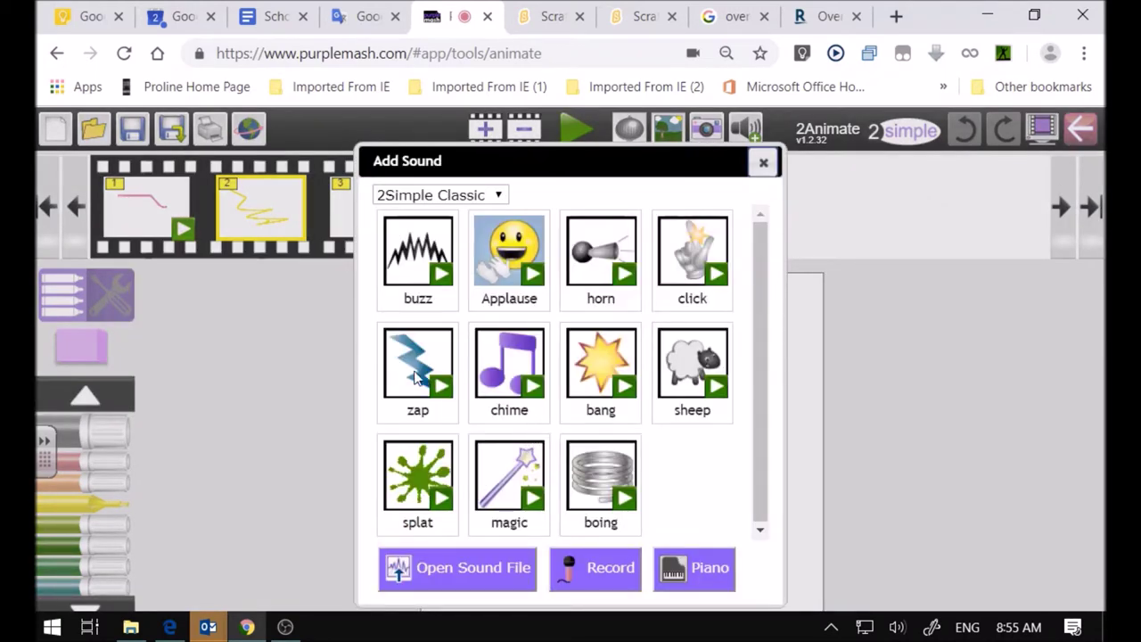
click(763, 161)
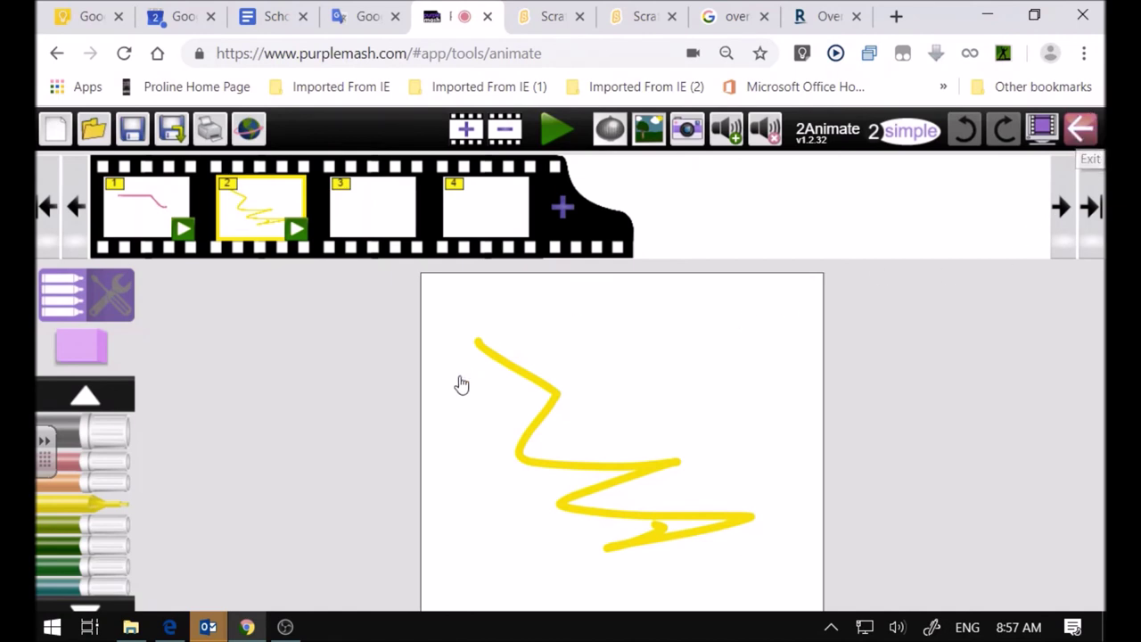
mouse_move(491, 374)
mouse_down()
mouse_move(565, 509)
mouse_move(569, 445)
mouse_move(521, 400)
mouse_up()
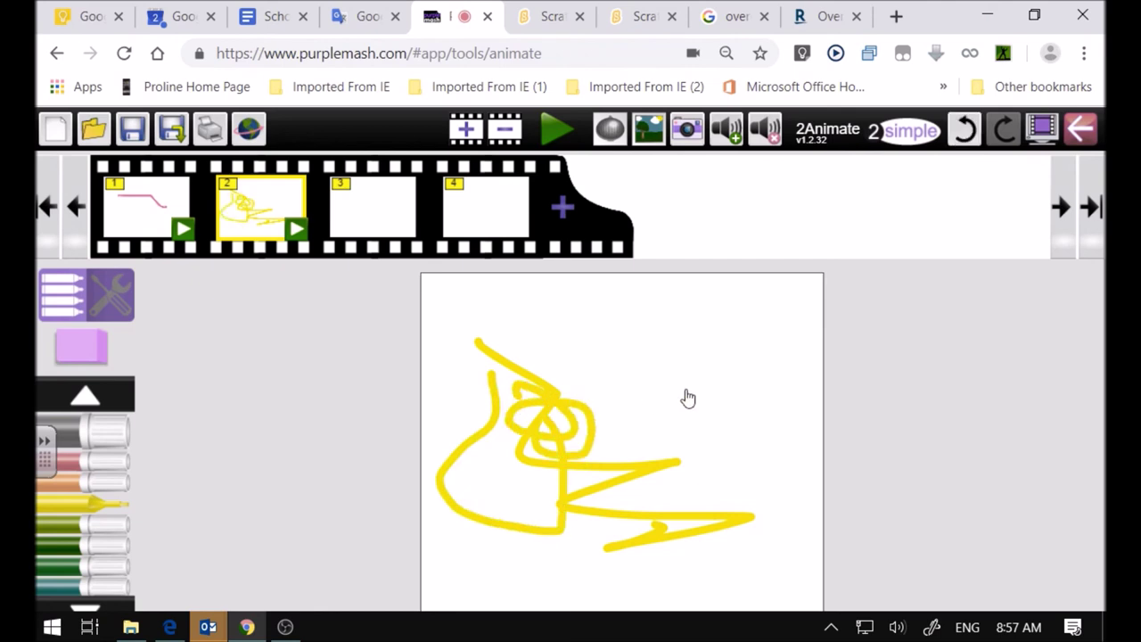